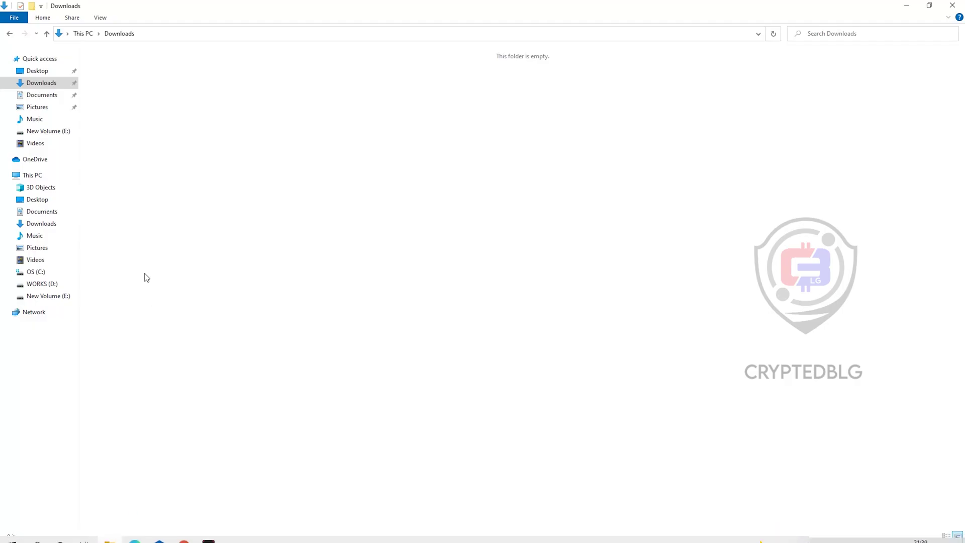
Create a new folder named 'Miner' in Downloads
{"action": "right_click", "coordinate": [177, 200]}
{"action": "mouse_move", "coordinate": [233, 330]}
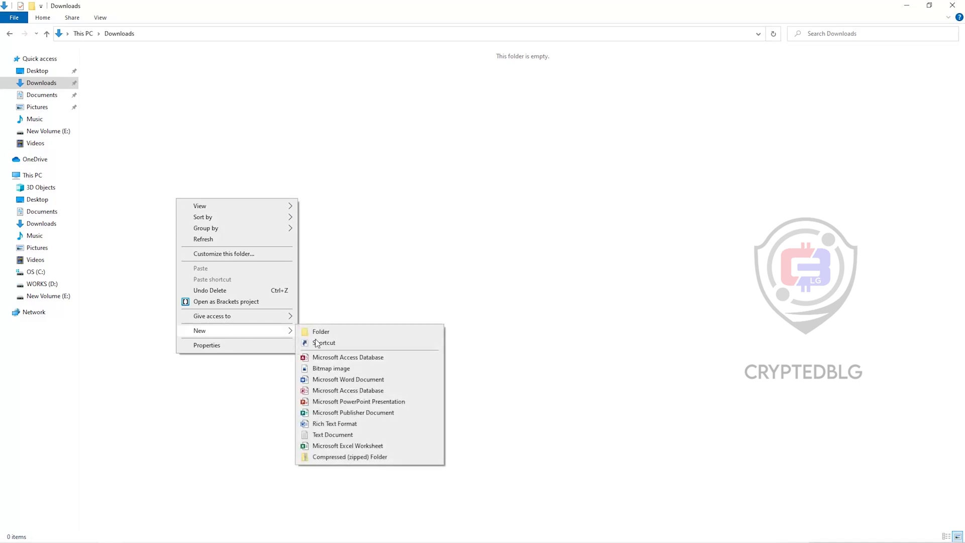
{"action": "left_click", "coordinate": [343, 333]}
{"action": "type", "text": "Mi"}
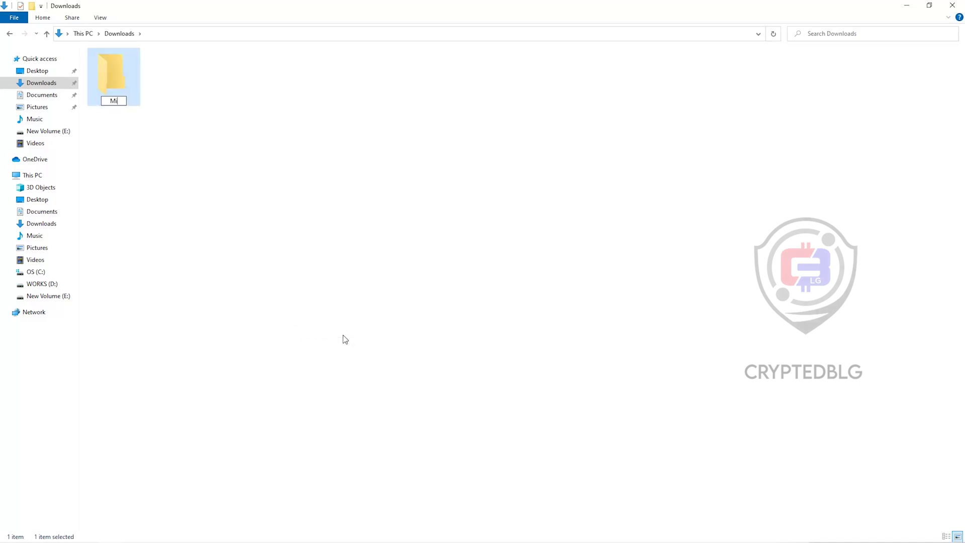
{"action": "type", "text": "ner"}
{"action": "key", "text": "Return"}
Launch Windows Security from the Start search
{"action": "key", "text": "super"}
{"action": "type", "text": "win"}
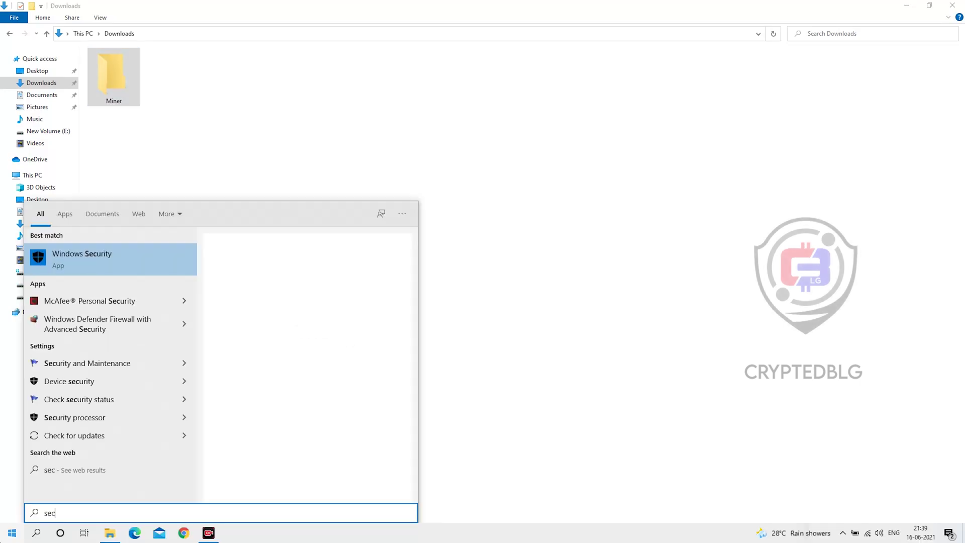
{"action": "type", "text": "d"}
{"action": "key", "text": "Return"}
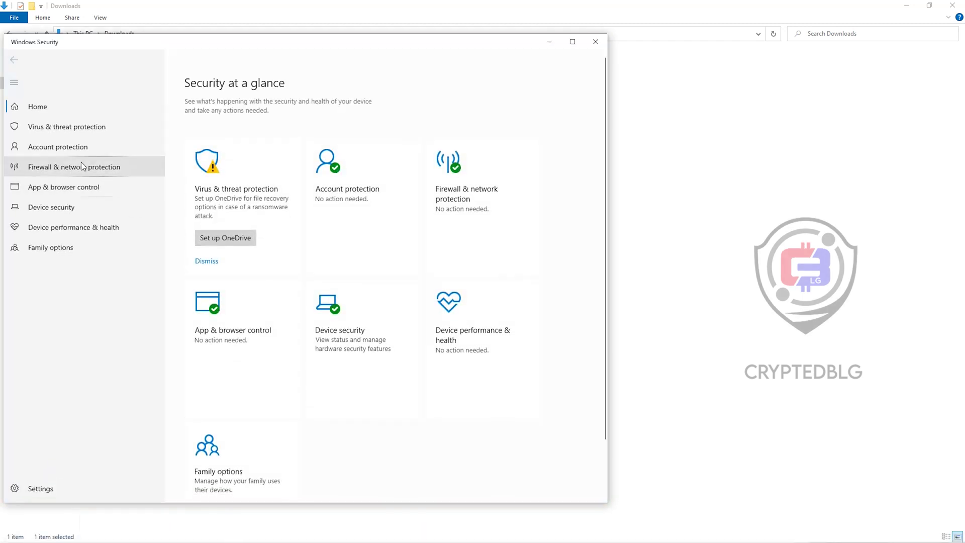
Add the Downloads\Miner folder as a Microsoft Defender antivirus exclusion
{"action": "left_click", "coordinate": [76, 126]}
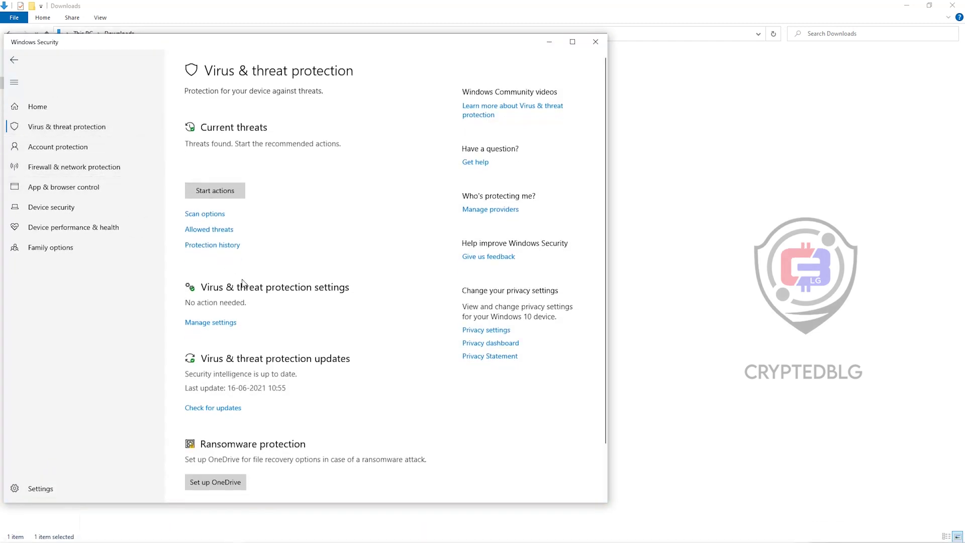
{"action": "scroll", "coordinate": [244, 282], "scroll_direction": "down", "scroll_amount": 2}
{"action": "left_click", "coordinate": [223, 264]}
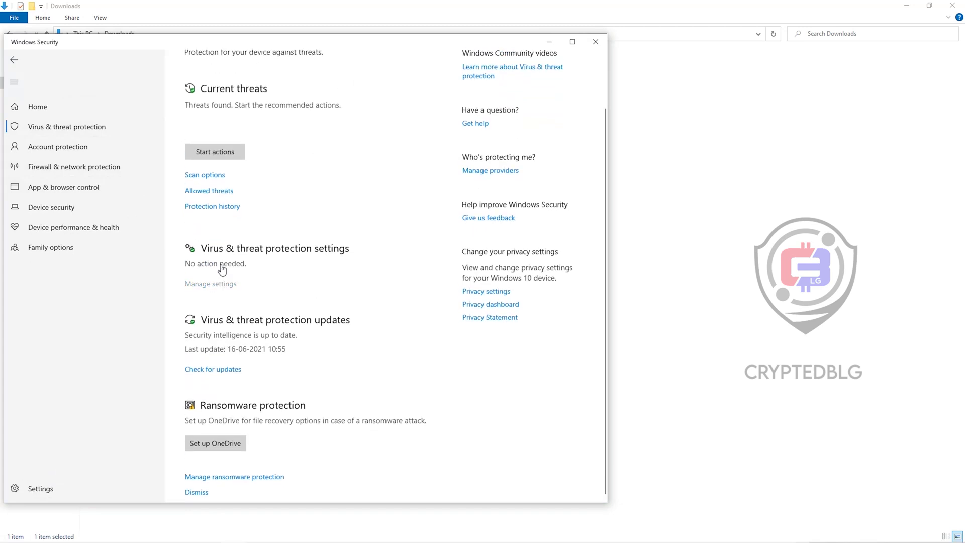
{"action": "scroll", "coordinate": [240, 334], "scroll_direction": "down", "scroll_amount": 5}
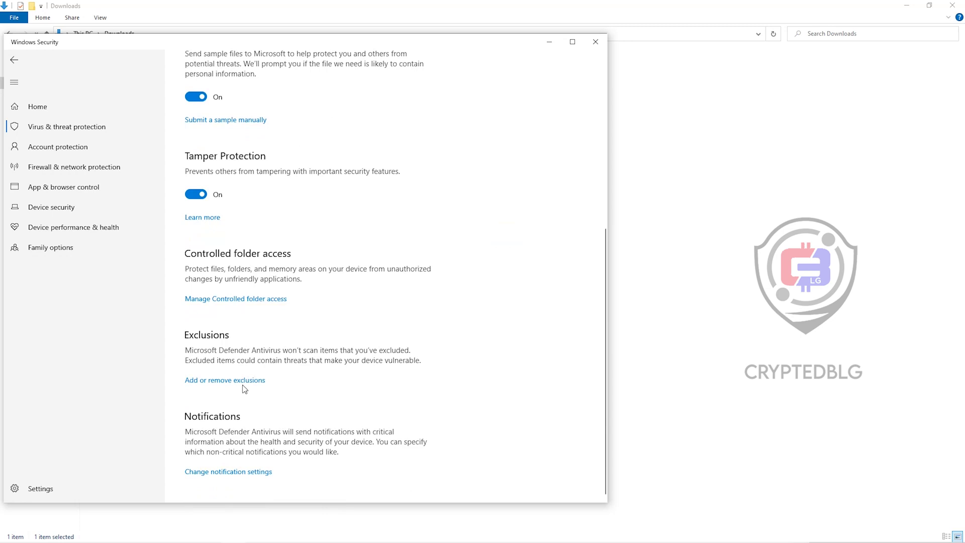
{"action": "left_click", "coordinate": [242, 380]}
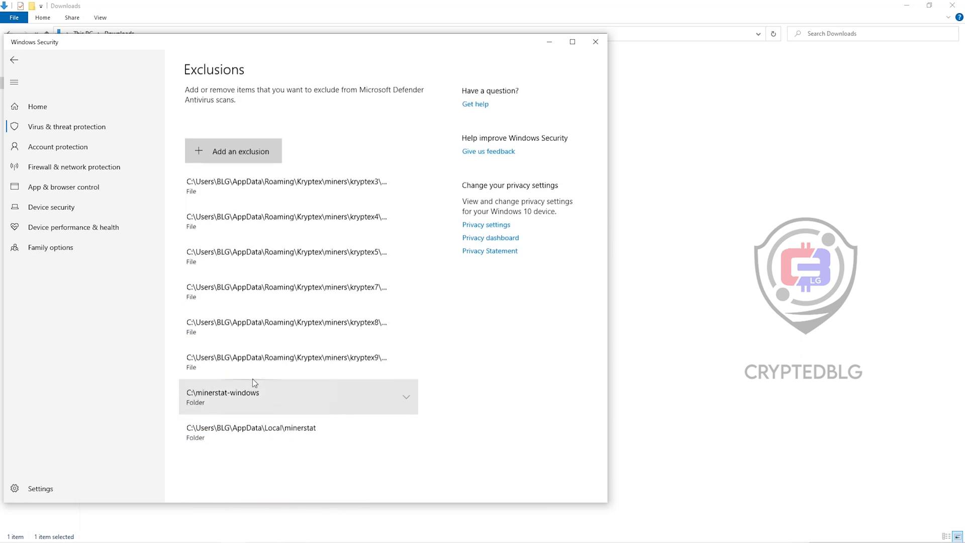
{"action": "left_click", "coordinate": [259, 154]}
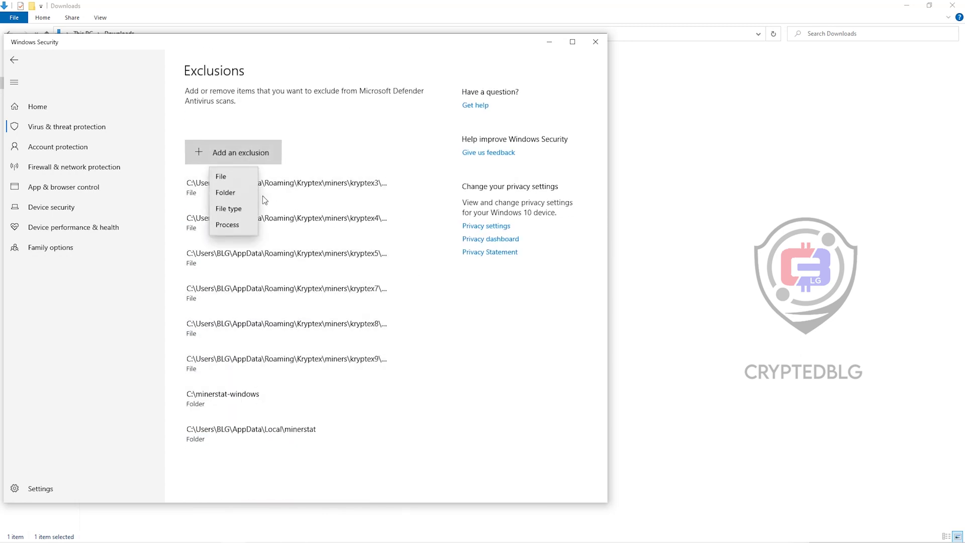
{"action": "left_click", "coordinate": [236, 194]}
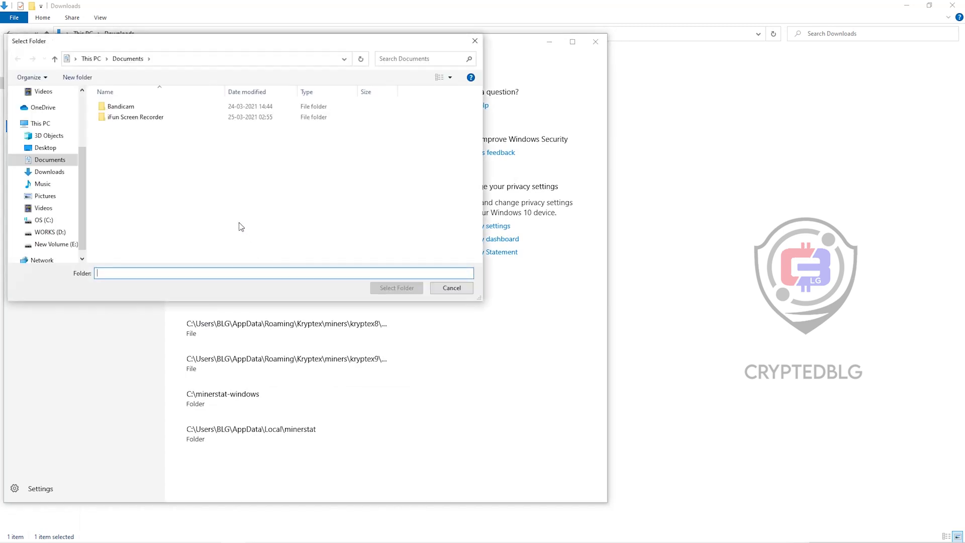
{"action": "left_click", "coordinate": [62, 185]}
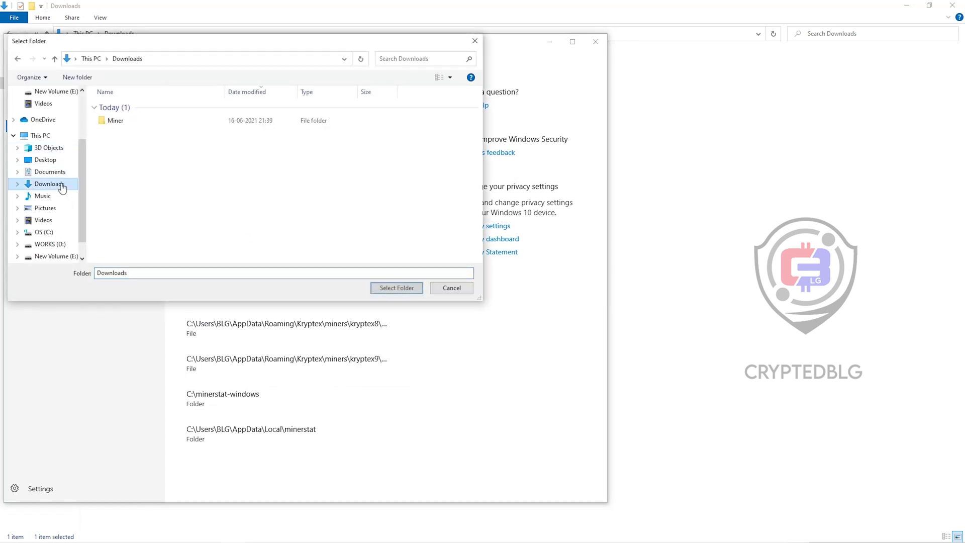
{"action": "left_click", "coordinate": [282, 122]}
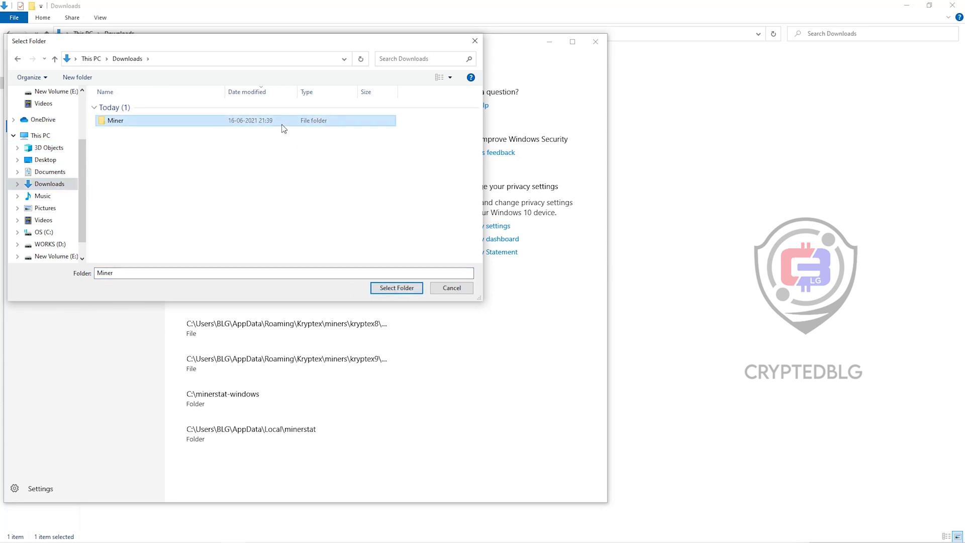
{"action": "left_click", "coordinate": [396, 289]}
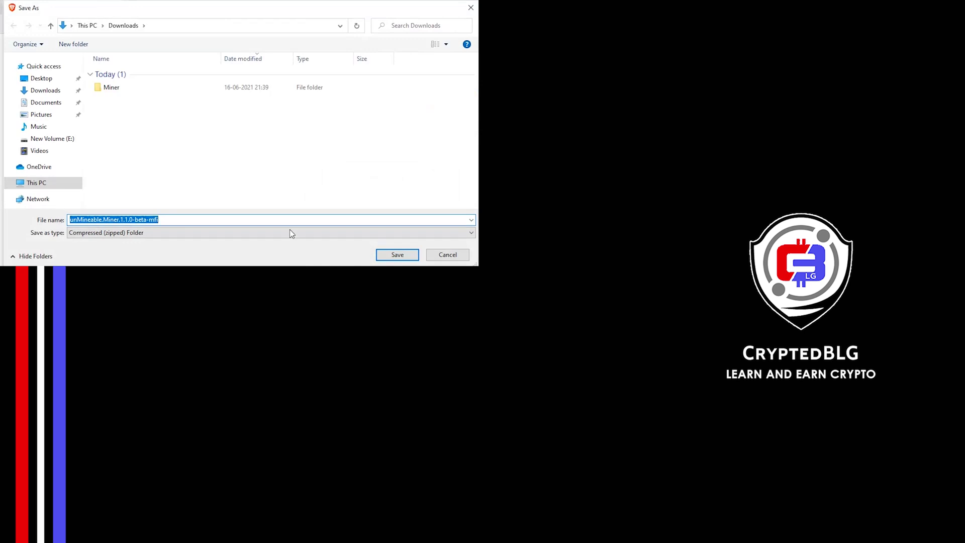
Save the unMineable Miner 1.1.0 zip into the Downloads\Miner folder
{"action": "left_click", "coordinate": [171, 89]}
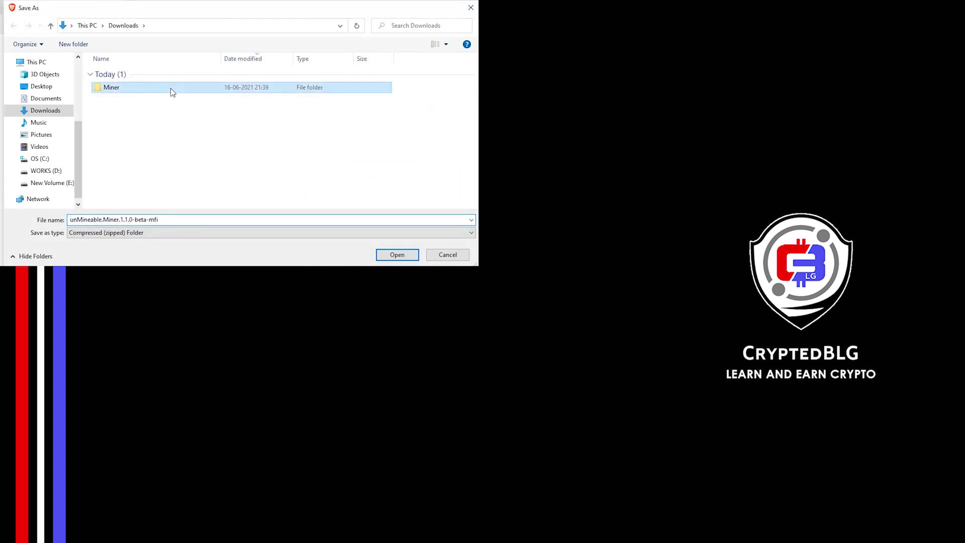
{"action": "double_click", "coordinate": [172, 90]}
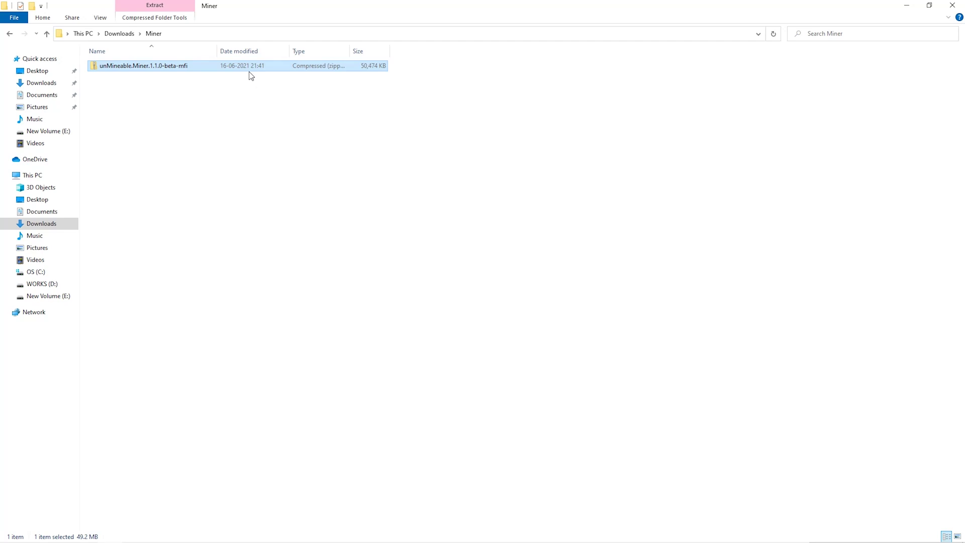
Extract the miner zip with 7-Zip's Extract Here and launch the unMineable Miner application
{"action": "right_click", "coordinate": [247, 70]}
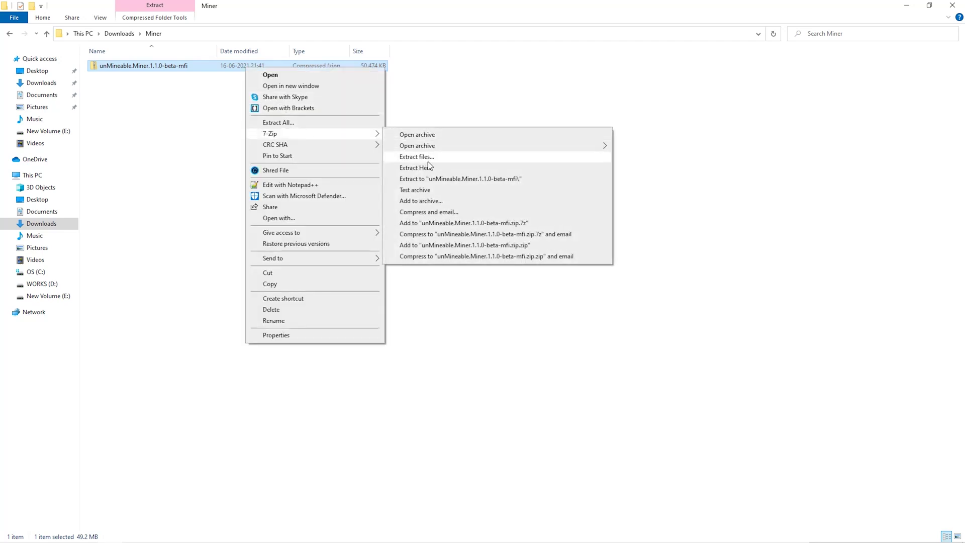
{"action": "left_click", "coordinate": [422, 168]}
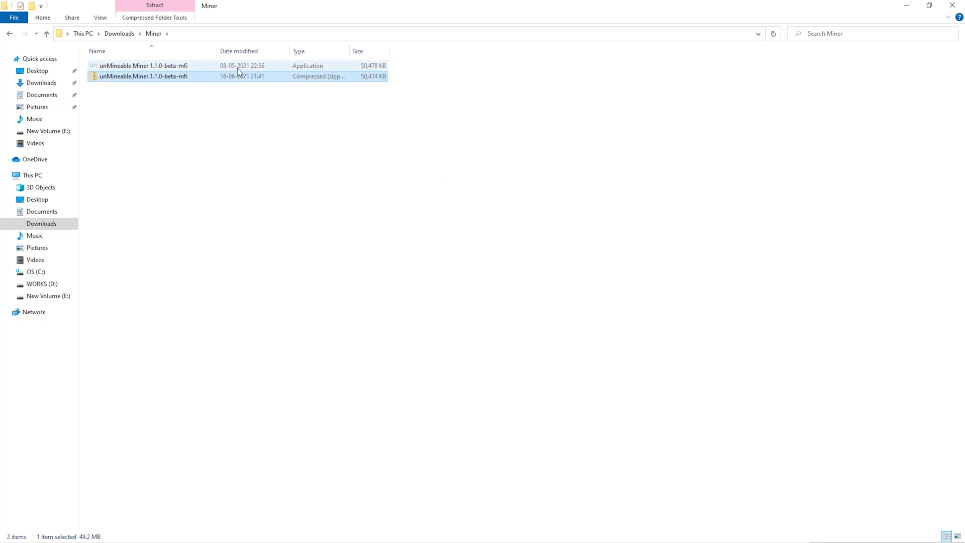
{"action": "double_click", "coordinate": [237, 68]}
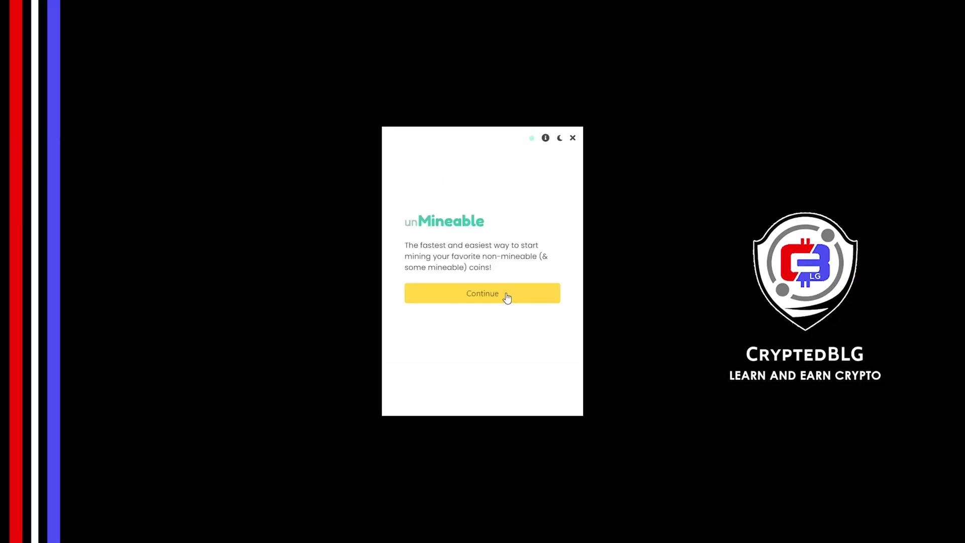
{"action": "left_click", "coordinate": [506, 297]}
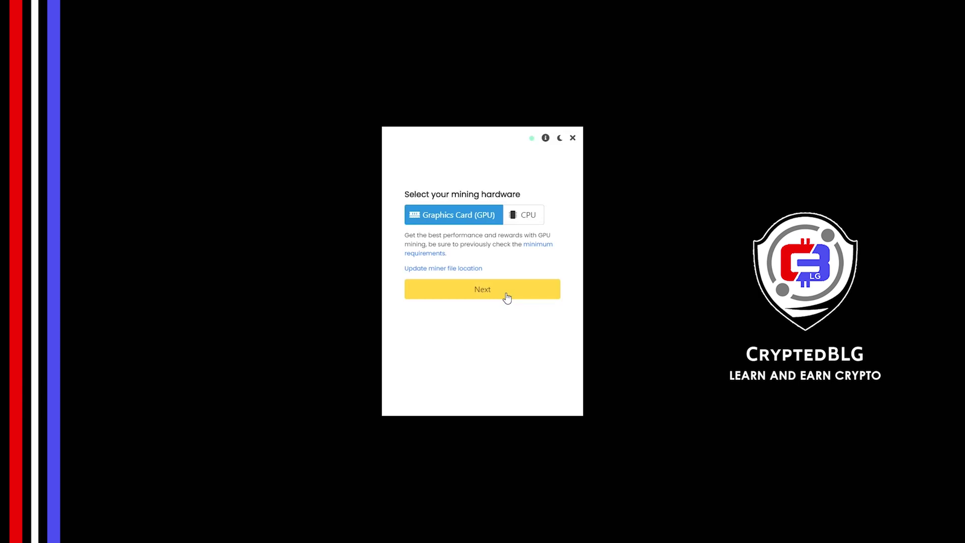
{"action": "left_click", "coordinate": [521, 221]}
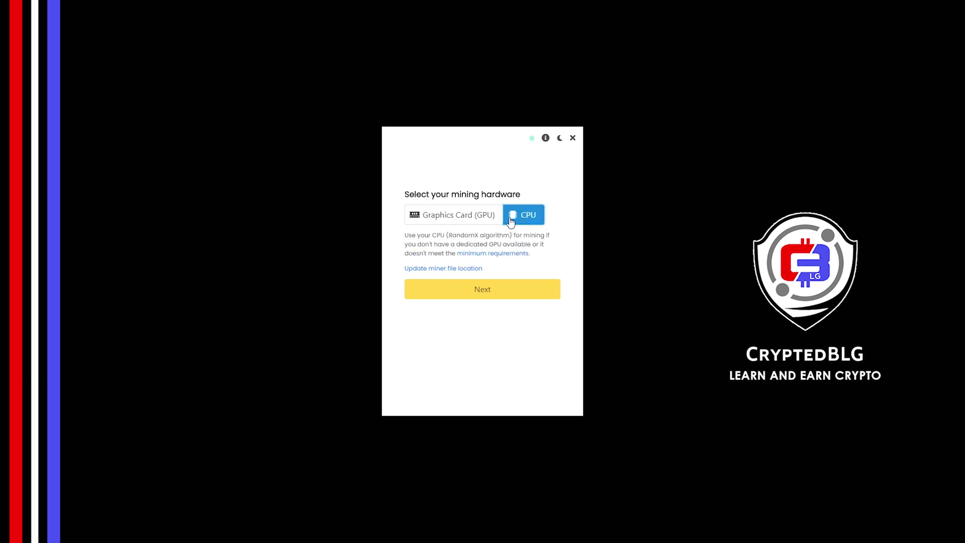
{"action": "left_click", "coordinate": [465, 221]}
{"action": "left_click", "coordinate": [465, 221]}
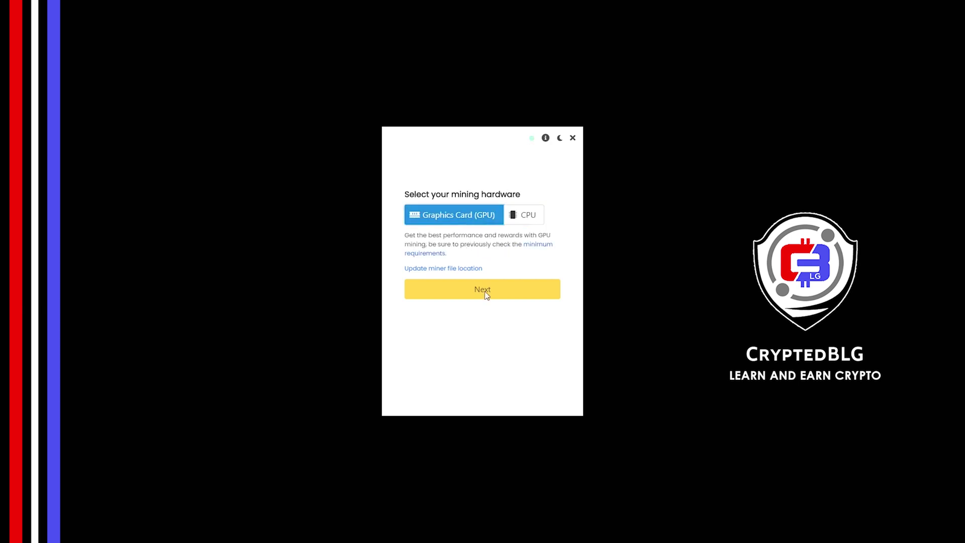
{"action": "left_click", "coordinate": [458, 296]}
Choose Ergo, paste the wallet address, allow firewall access, and open the mining settings
{"action": "left_click", "coordinate": [447, 215]}
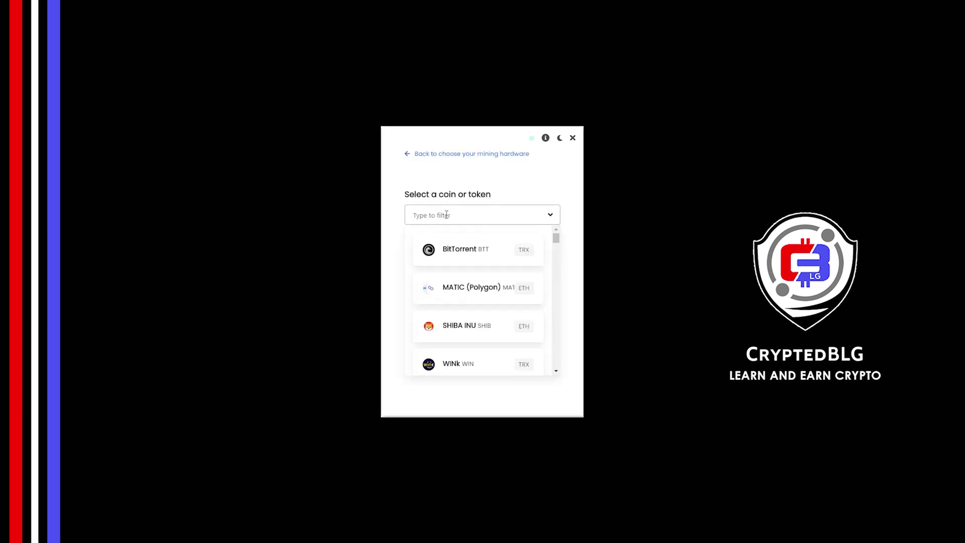
{"action": "type", "text": "er"}
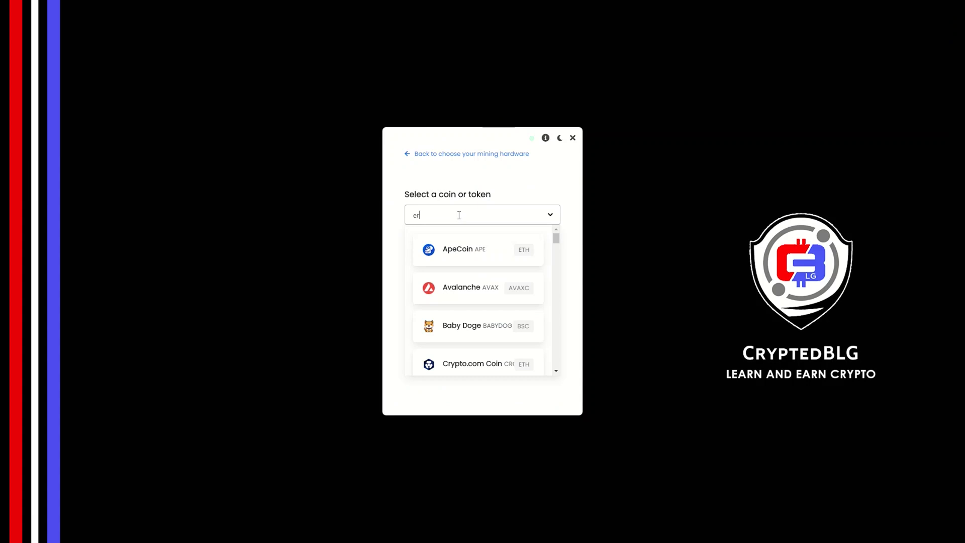
{"action": "type", "text": "go"}
{"action": "left_click", "coordinate": [461, 246]}
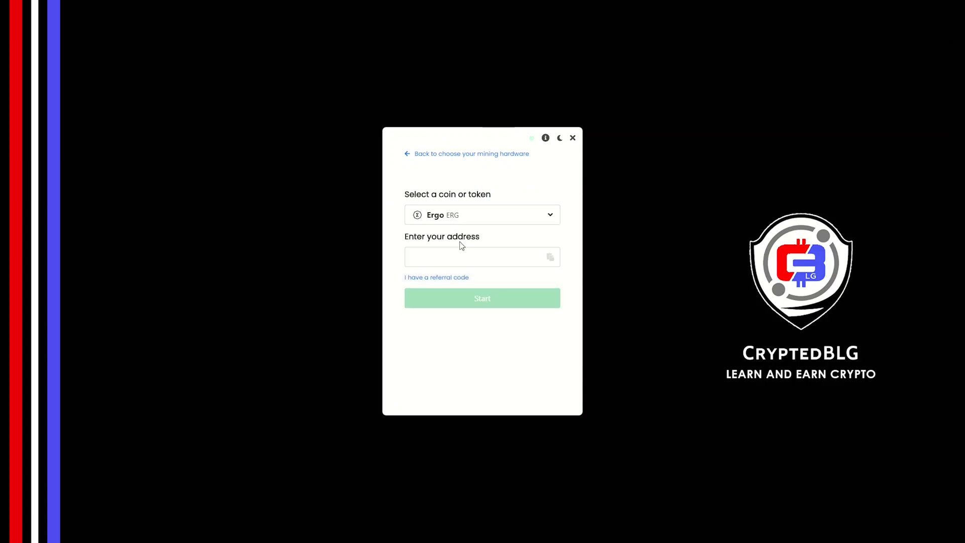
{"action": "left_click", "coordinate": [463, 252]}
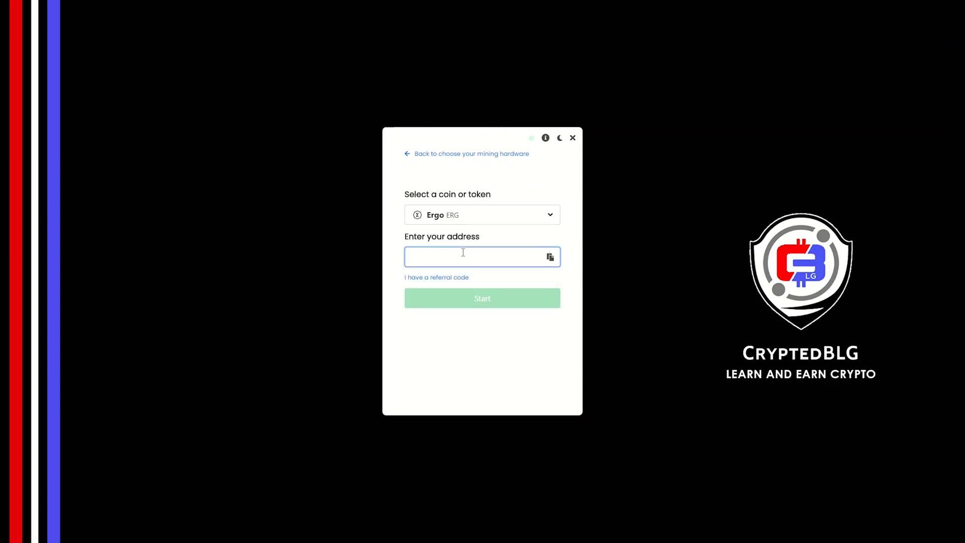
{"action": "key", "text": "ctrl+v"}
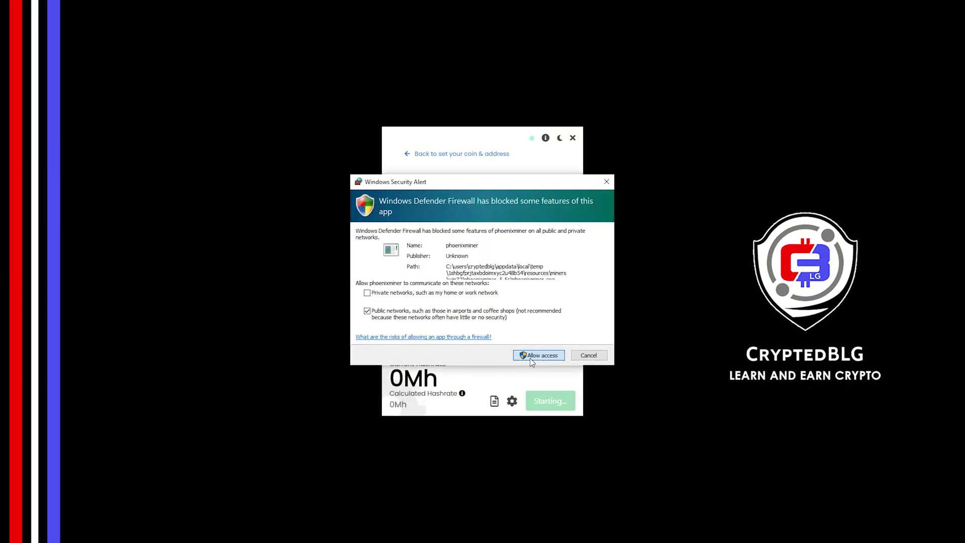
{"action": "left_click", "coordinate": [531, 358]}
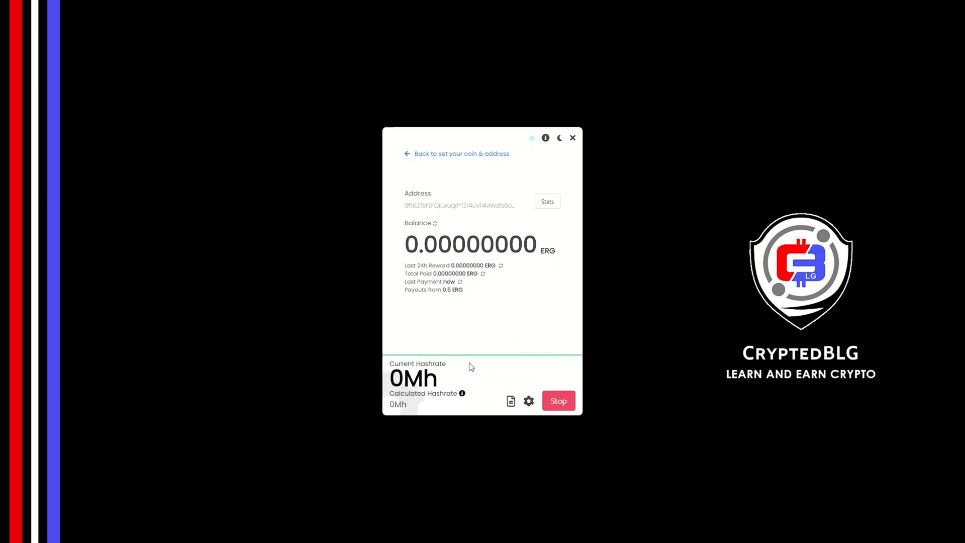
{"action": "left_click", "coordinate": [529, 401]}
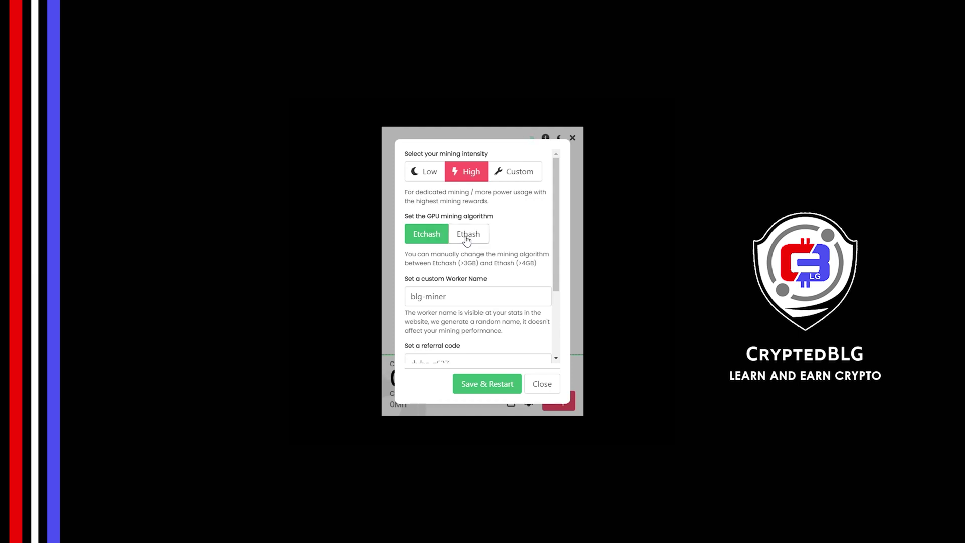
Keep high intensity, Etchash and worker name 'blg-miner', then save and restart mining
{"action": "left_click_drag", "start_coordinate": [477, 291], "coordinate": [405, 301]}
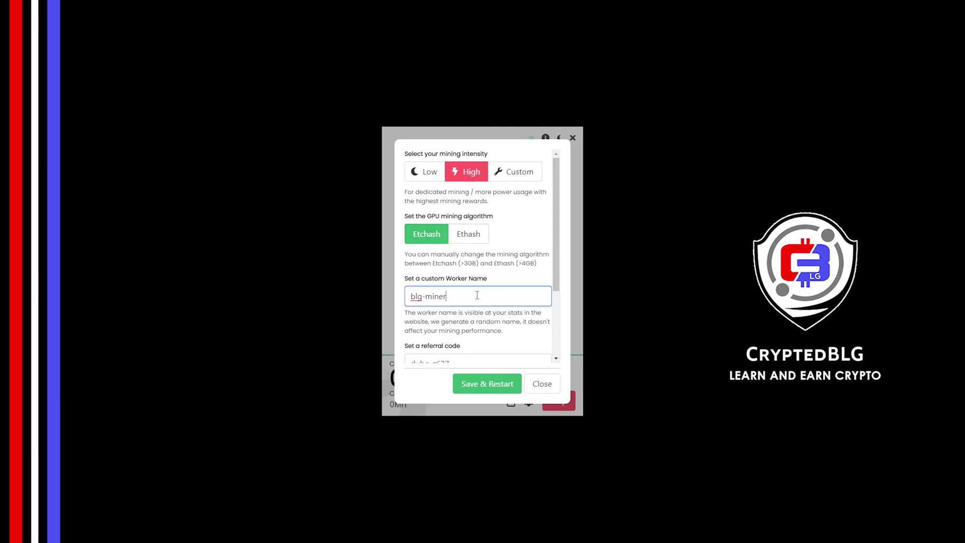
{"action": "left_click", "coordinate": [461, 318]}
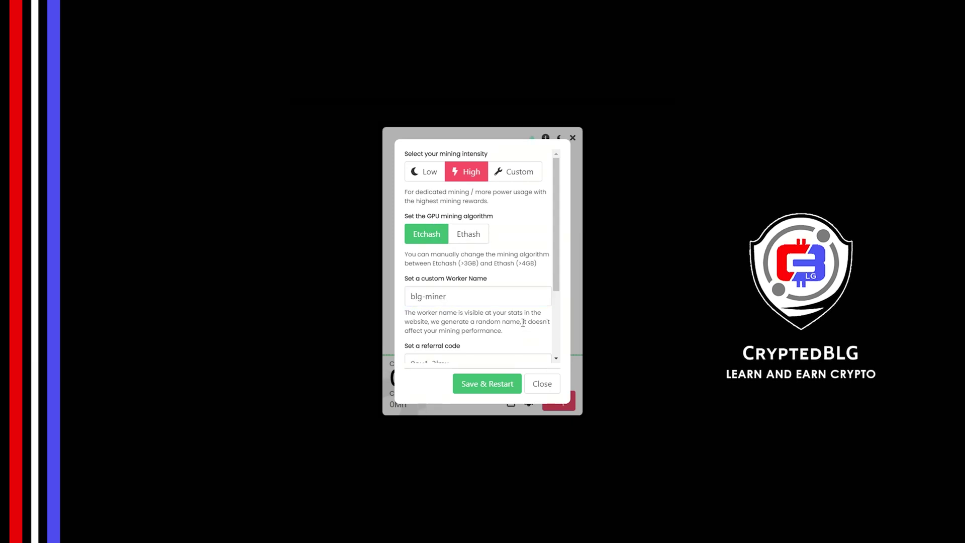
{"action": "scroll", "coordinate": [522, 323], "scroll_direction": "down", "scroll_amount": 2}
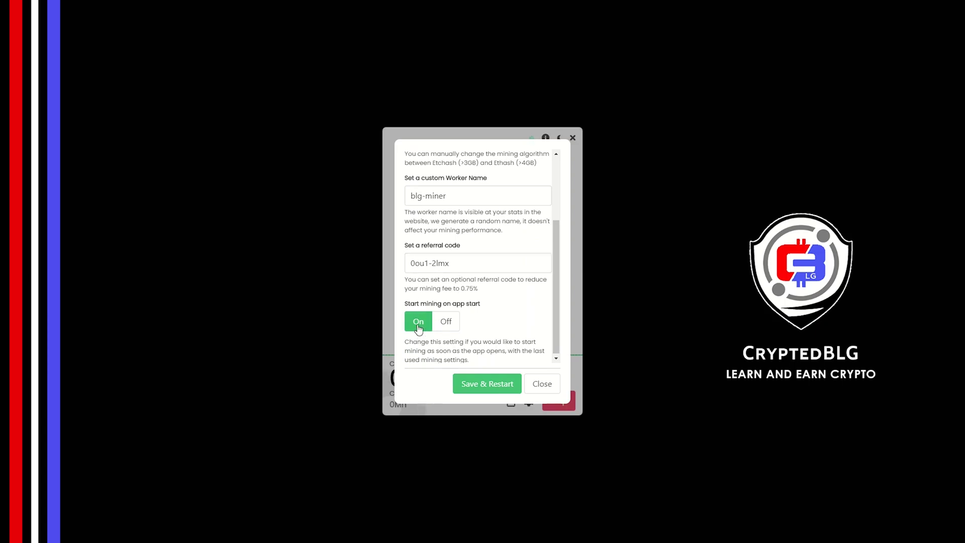
{"action": "left_click", "coordinate": [478, 387]}
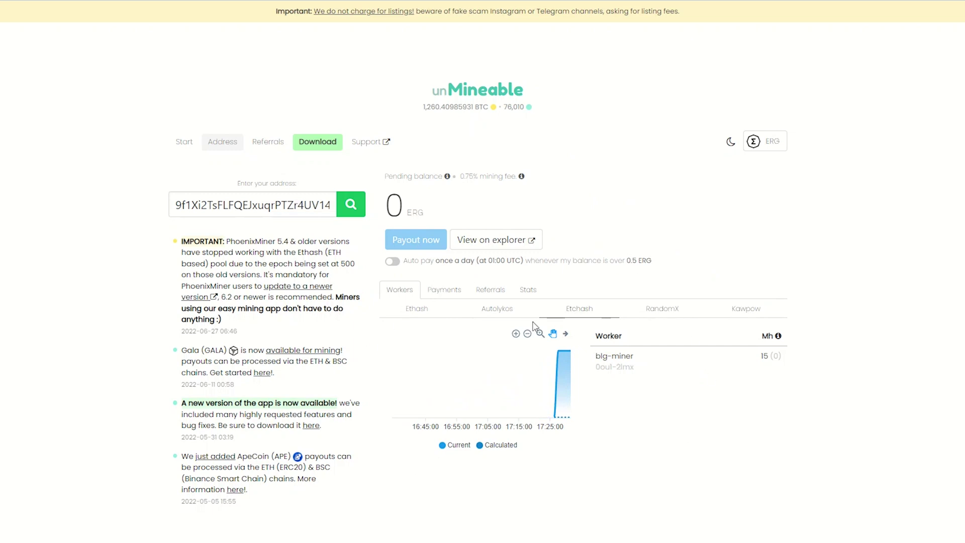
Review the Payments, Referrals and Stats tabs, then enable daily auto pay above 0.5 ERG
{"action": "left_click", "coordinate": [445, 298]}
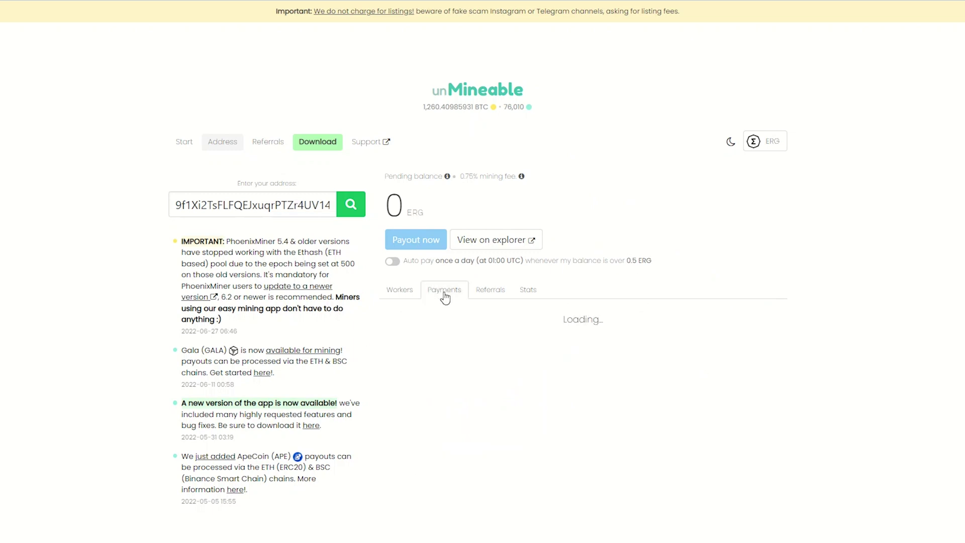
{"action": "left_click", "coordinate": [492, 300]}
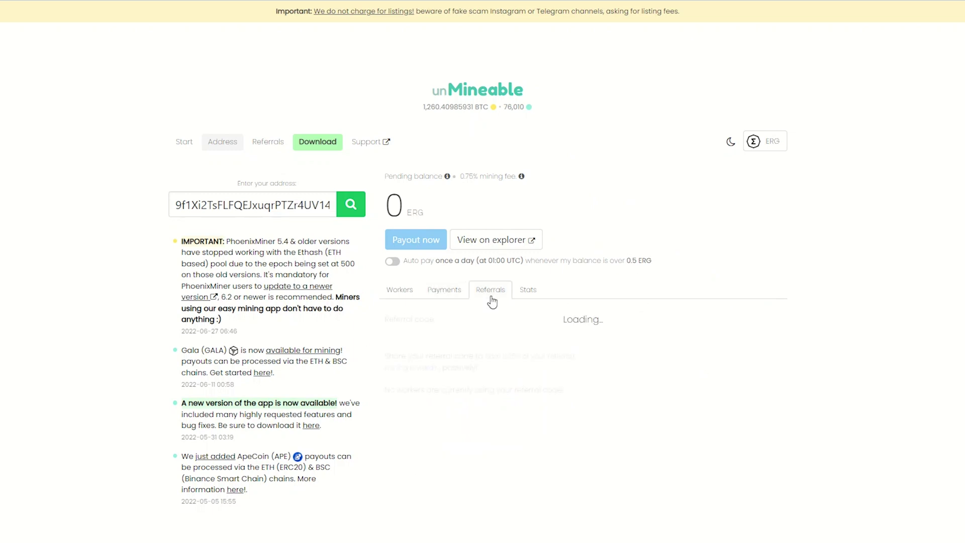
{"action": "left_click", "coordinate": [529, 299]}
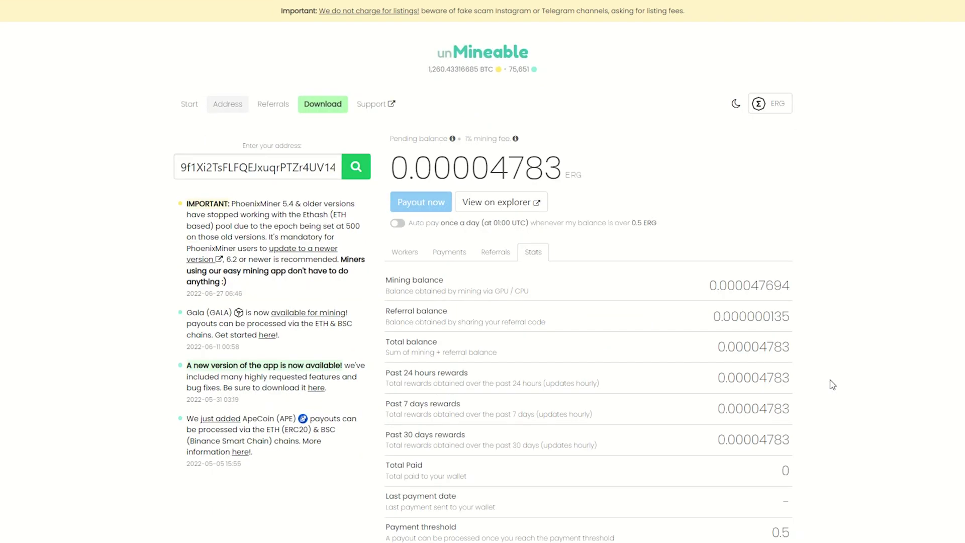
{"action": "left_click", "coordinate": [395, 226]}
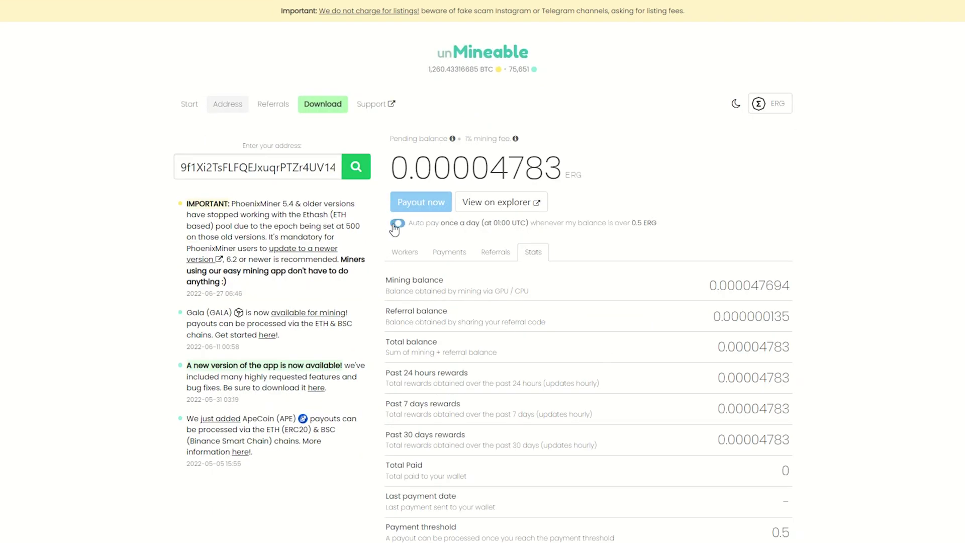